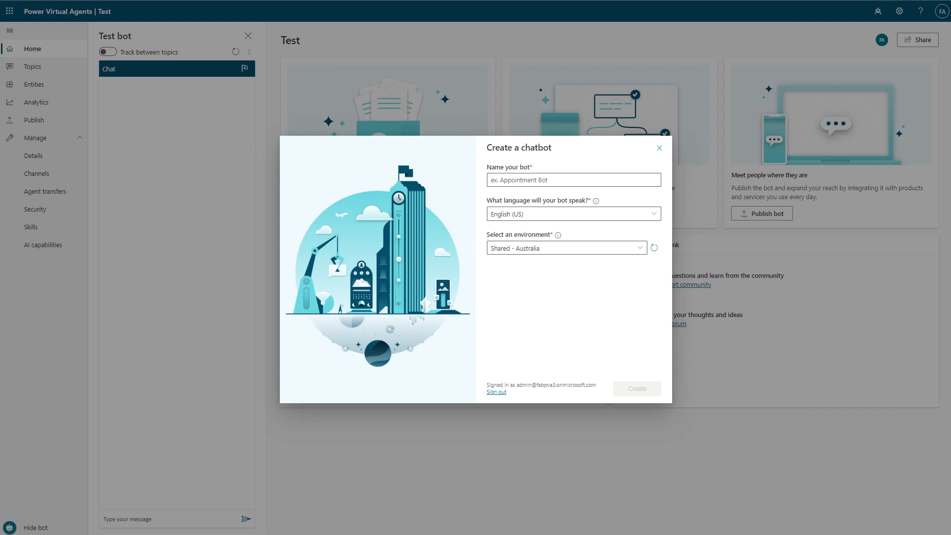
- Name the new chatbot "Contoso customer service 2"
left_click(587, 182)
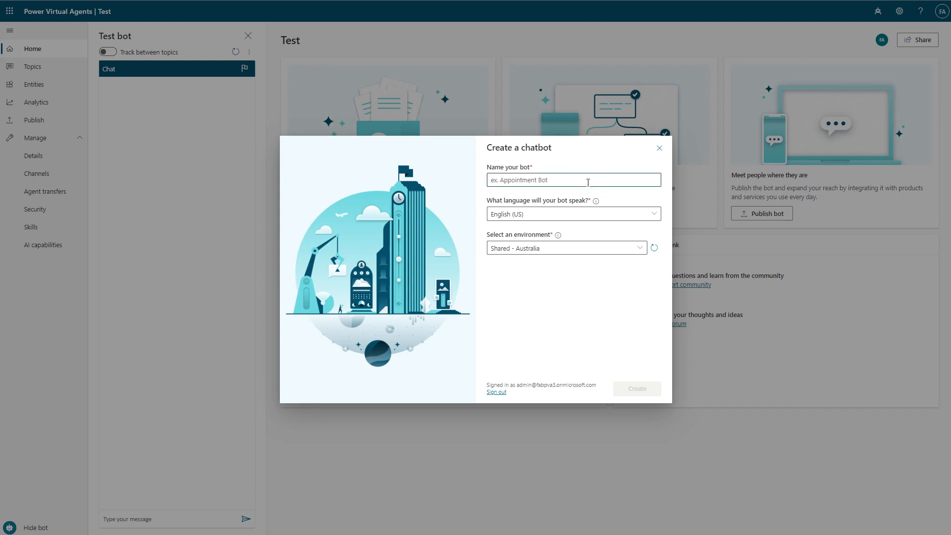
type("Contos")
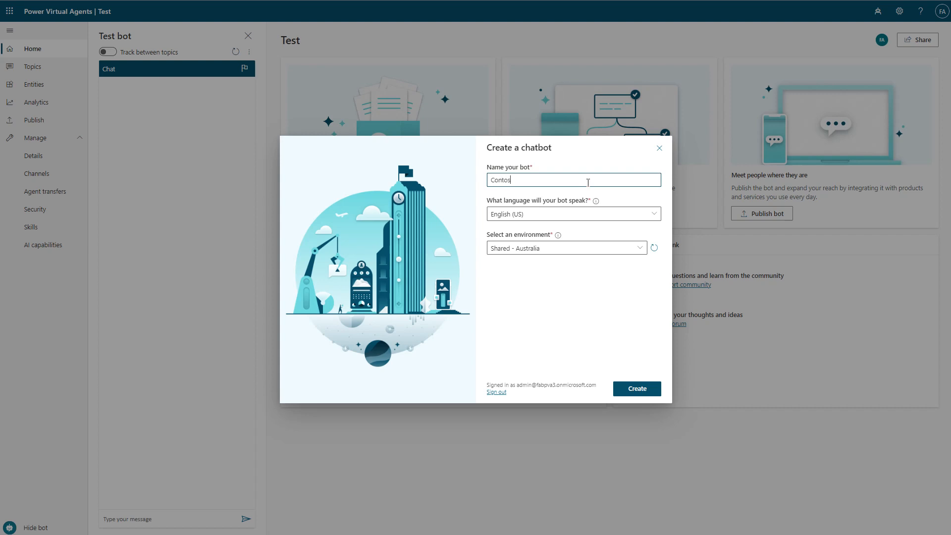
type("o customer service")
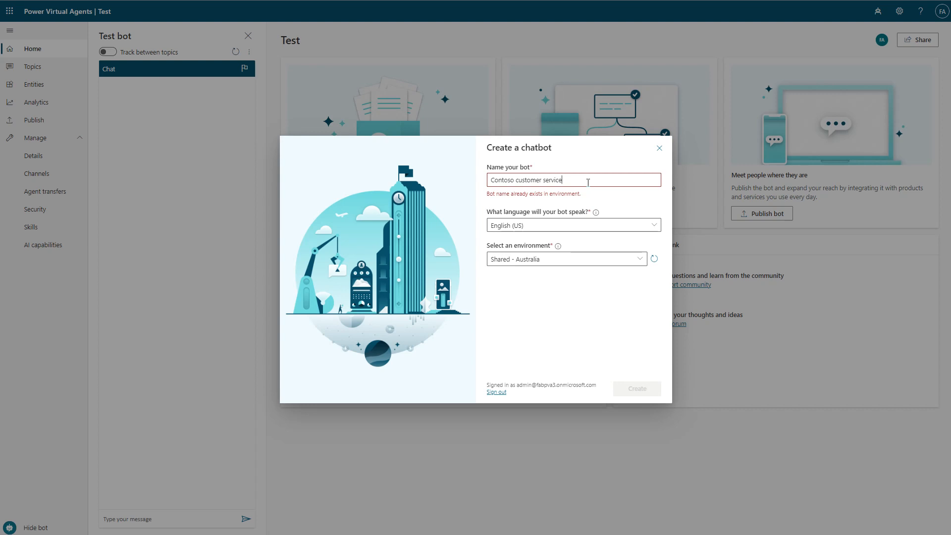
type(" 2")
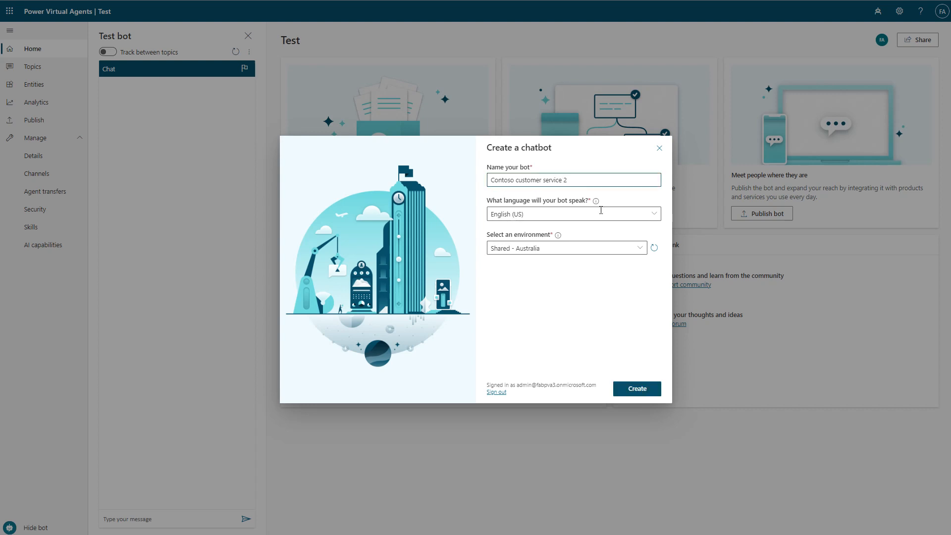
- Create the chatbot with the preset language and environment and continue to exploring the bot
left_click(597, 201)
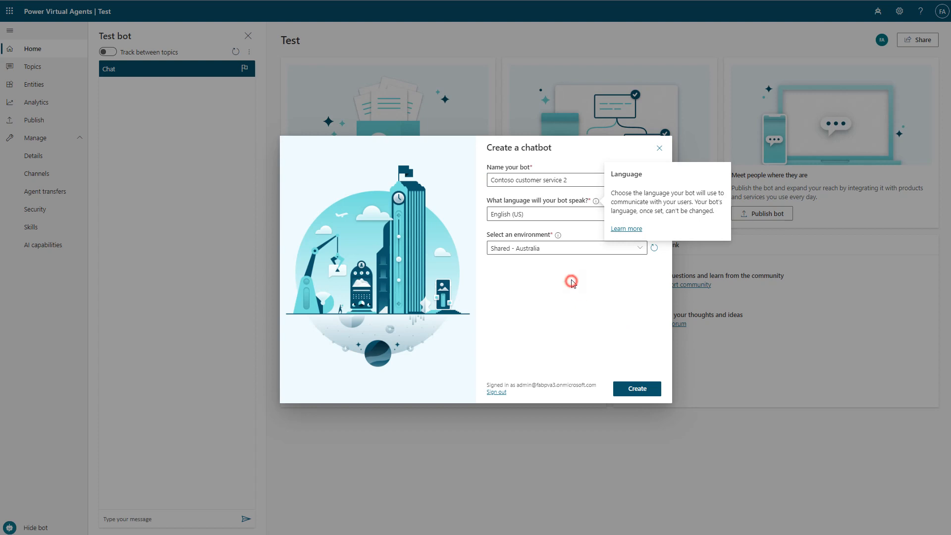
left_click(558, 234)
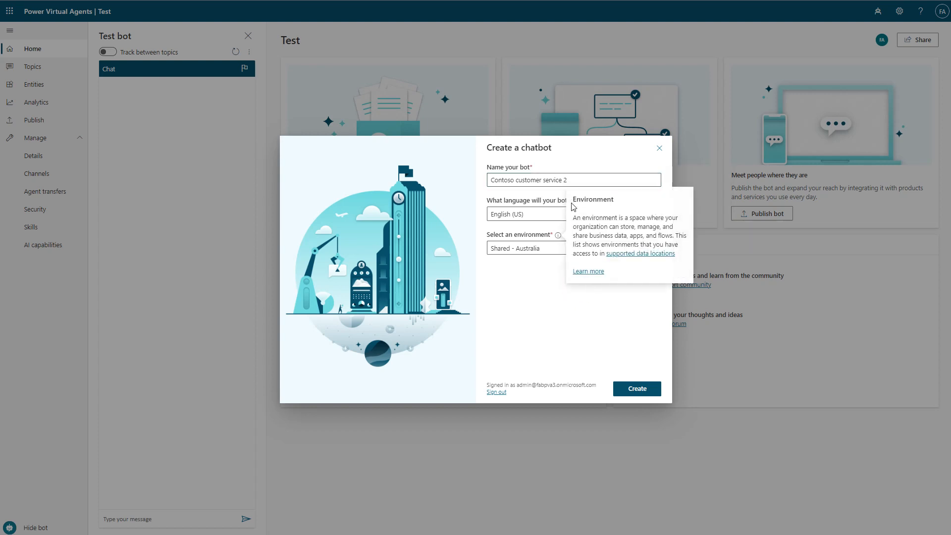
left_click(530, 300)
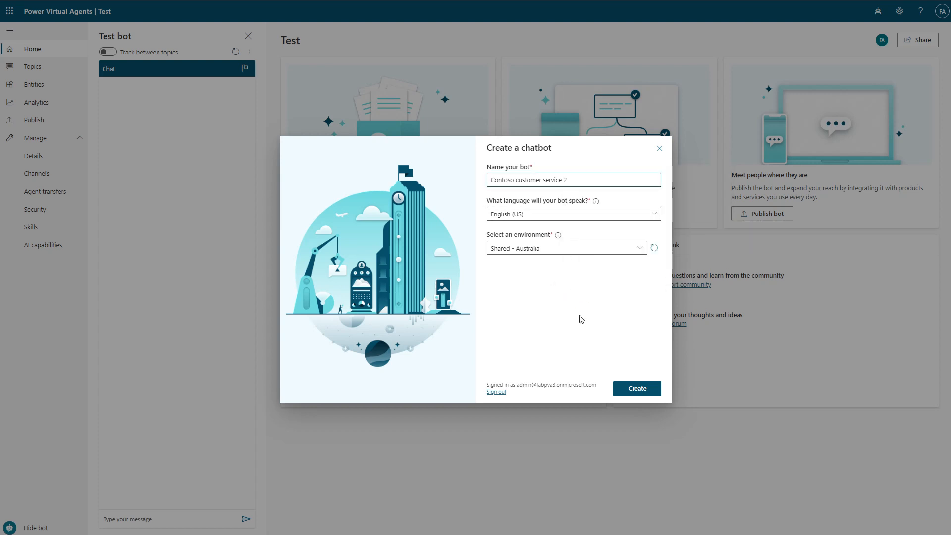
left_click(638, 388)
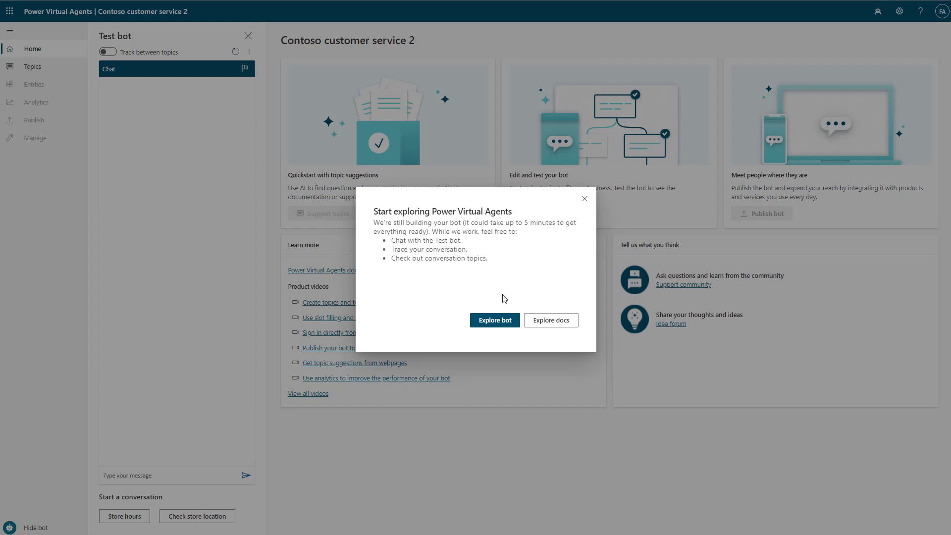
left_click(494, 323)
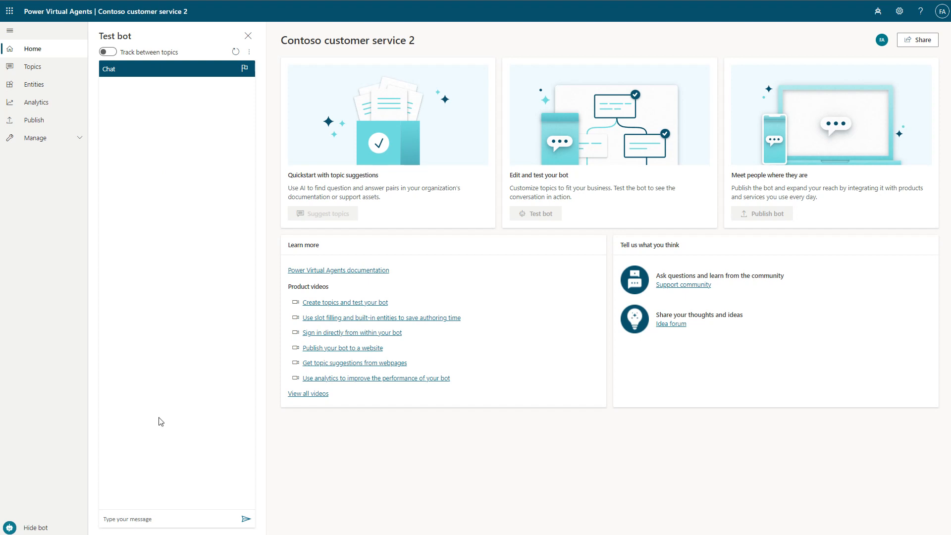
- Turn on tracking between topics for the test bot and send it the message "Hello"
left_click(106, 53)
left_click(177, 526)
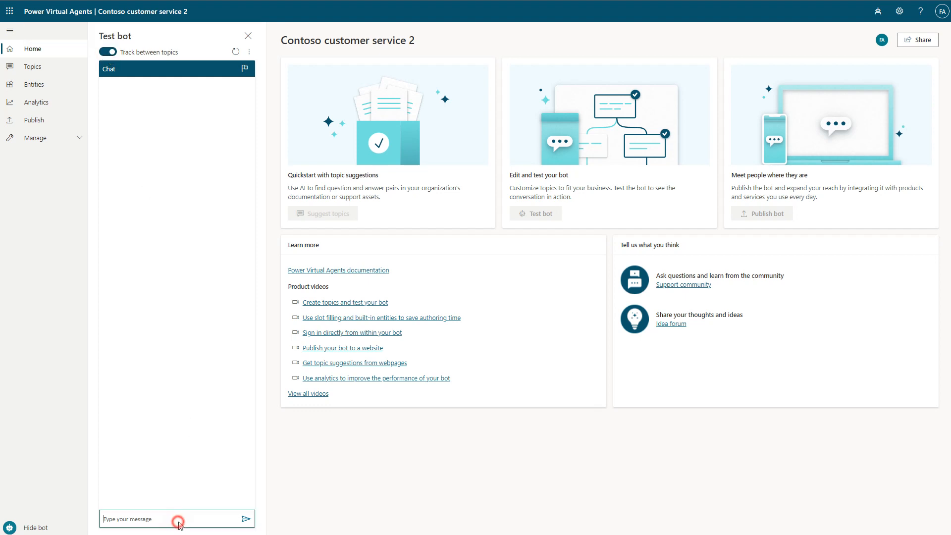
type("Hello")
key("Return")
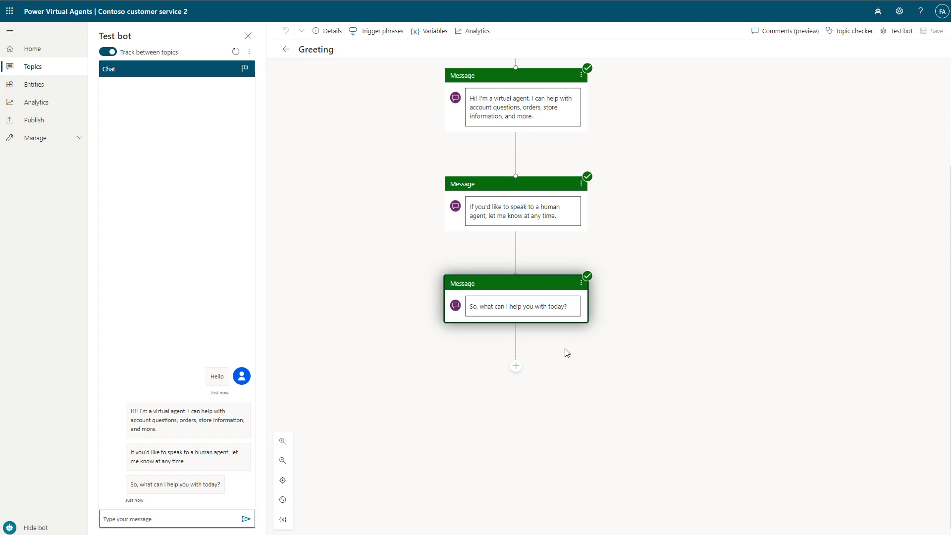
- Review the Greeting topic's trigger phrases and messages, and hide the test bot
scroll(570, 400, "up", 3)
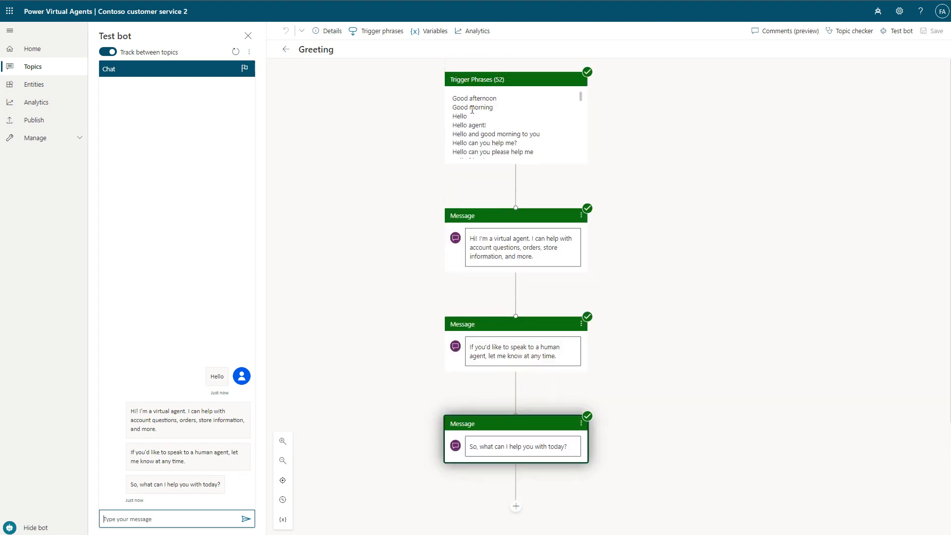
scroll(475, 119, "down", 1)
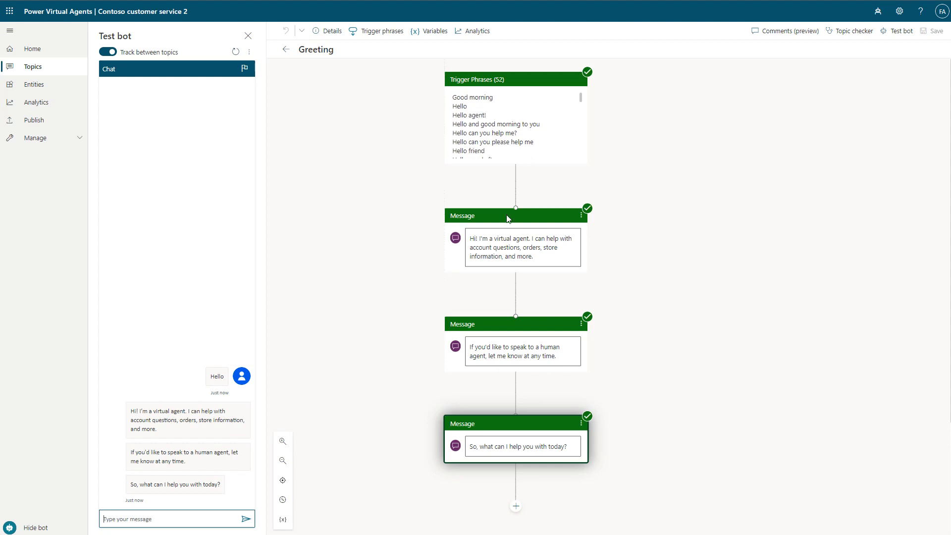
scroll(515, 247, "down", 2)
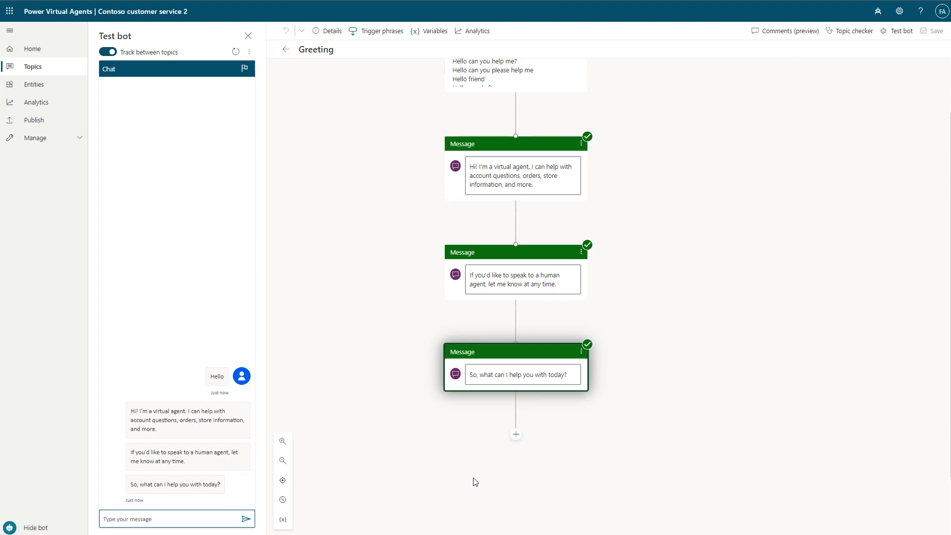
left_click(390, 375)
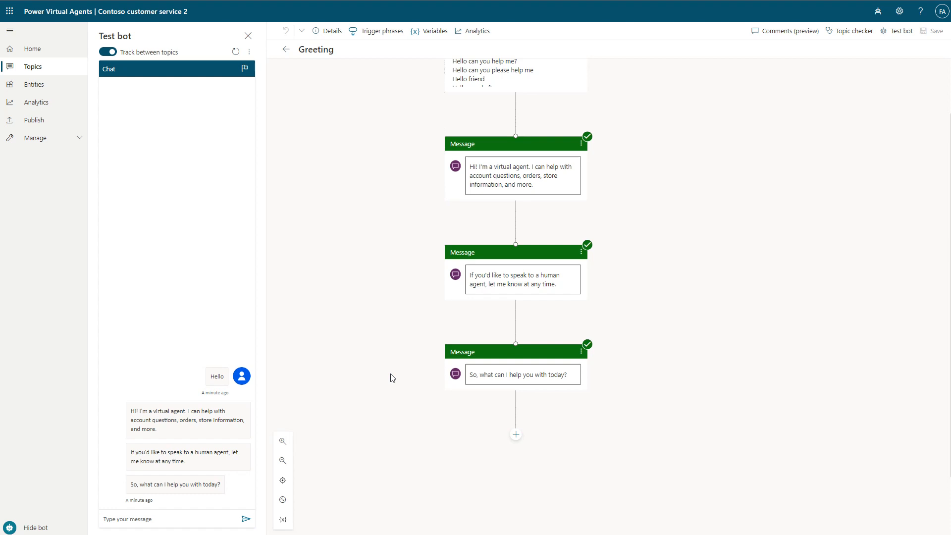
left_click(28, 528)
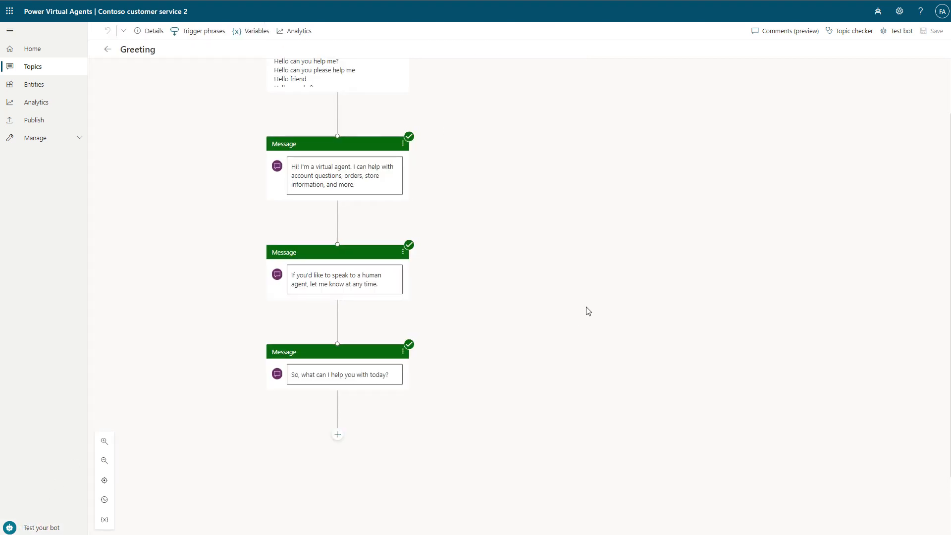
- Make a copy of the topic "Lesson 2 - A simple topic with a condition and variable"
left_click(33, 67)
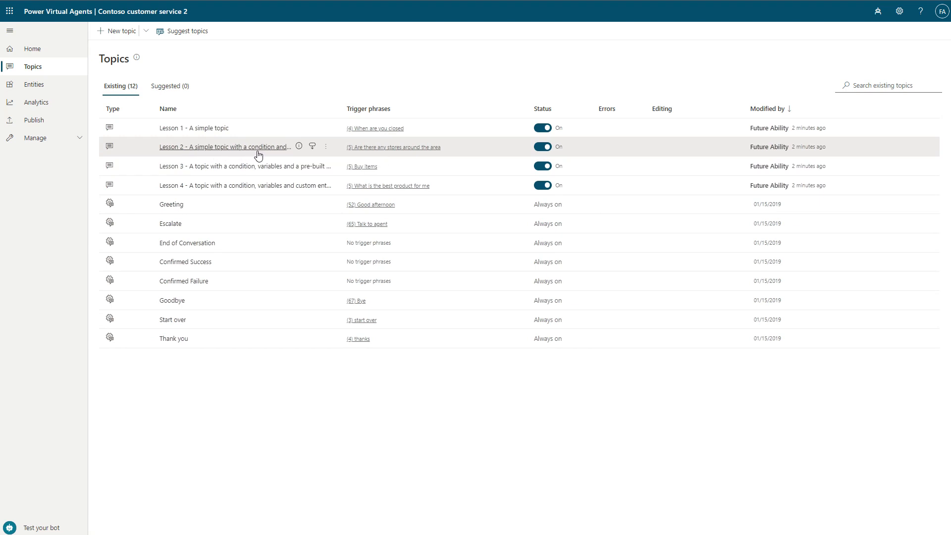
left_click(326, 148)
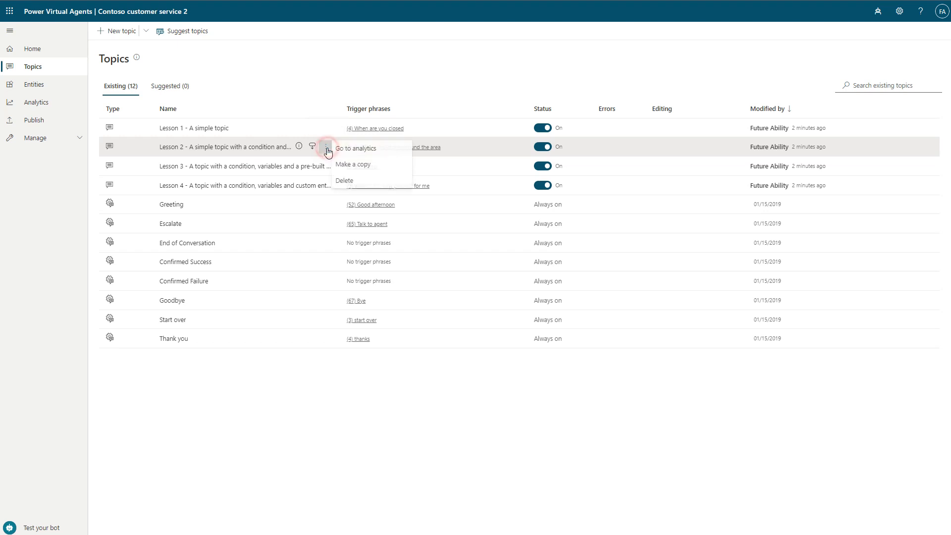
left_click(362, 166)
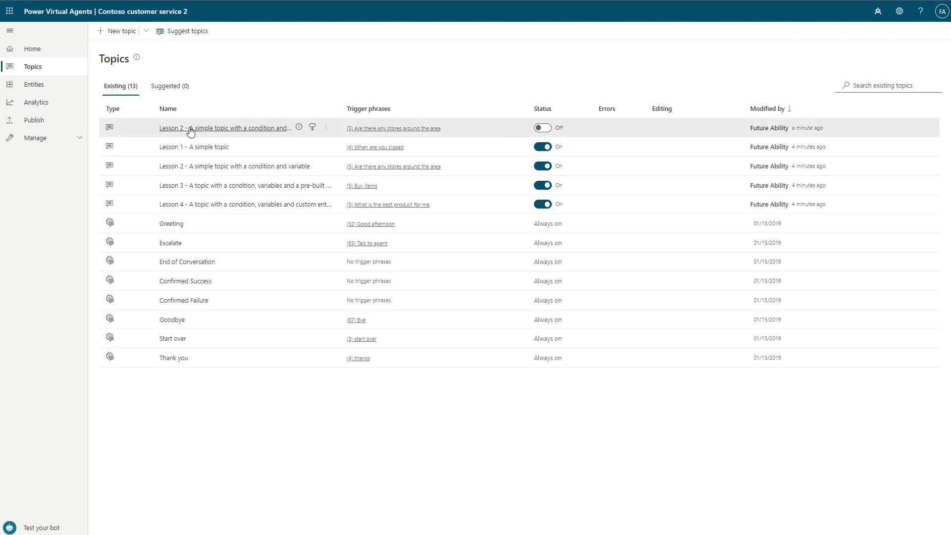
- Rename the copied Lesson 2 topic to "Get store locations" in its details and save it
left_click(235, 128)
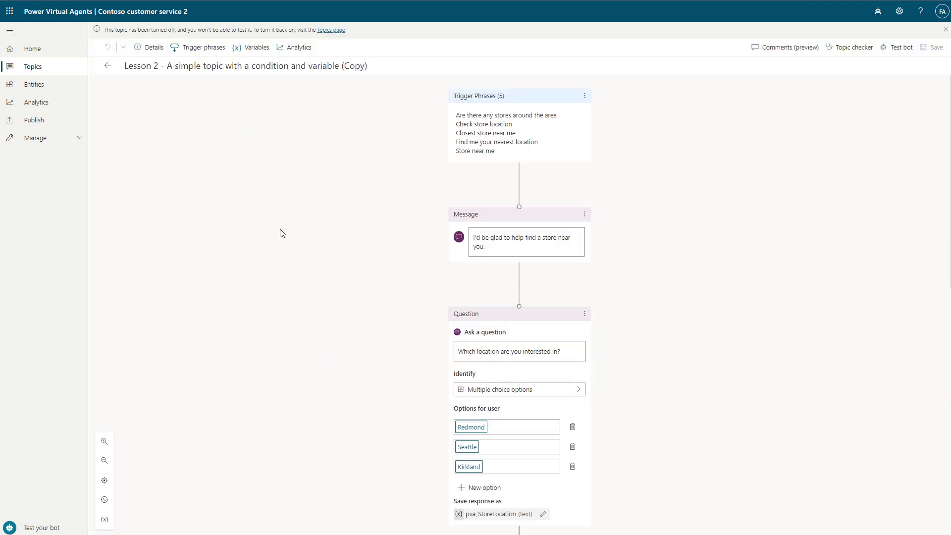
left_click(153, 48)
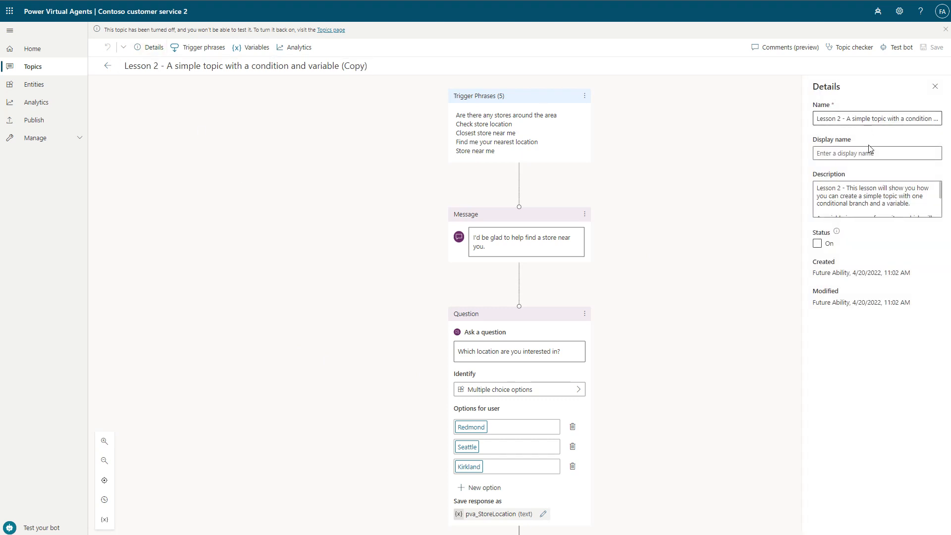
triple_click(867, 119)
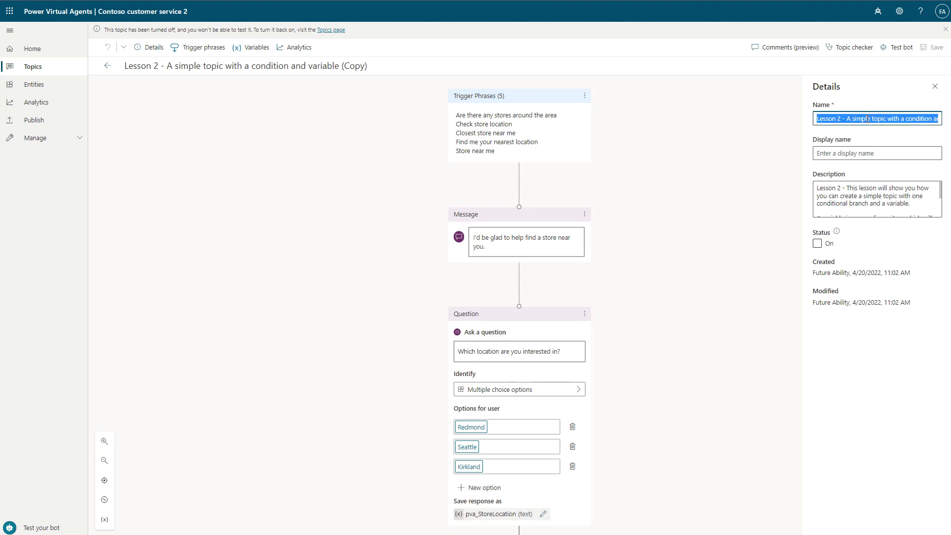
type("Get")
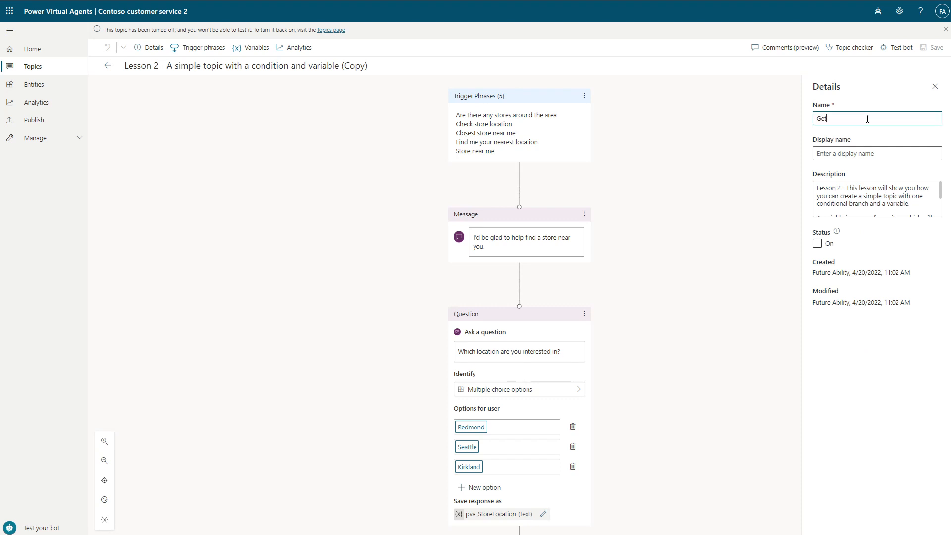
type(" store locations")
left_click(882, 119)
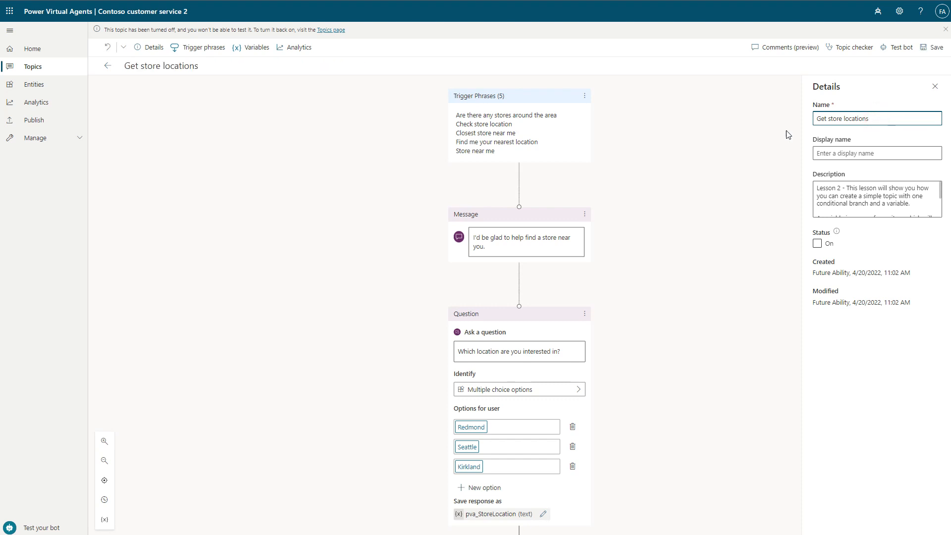
left_click(739, 170)
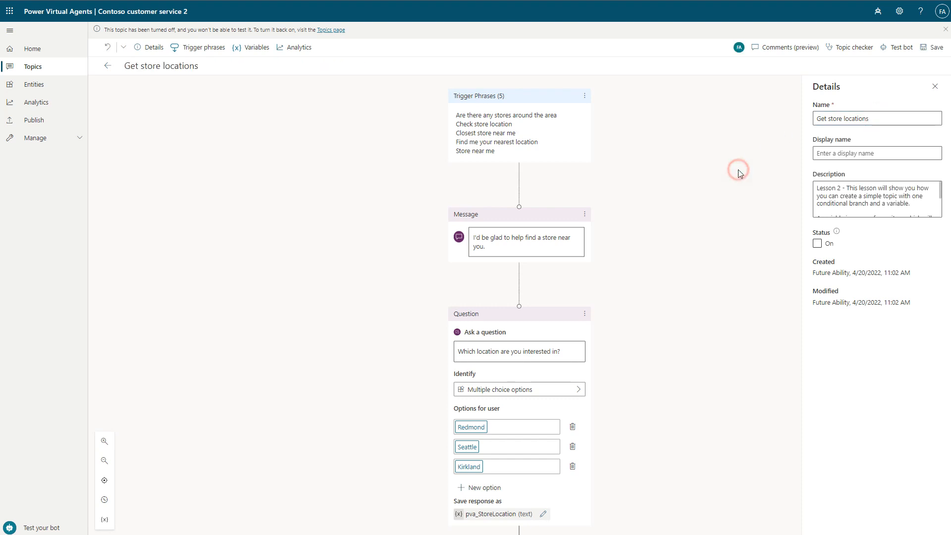
left_click(933, 48)
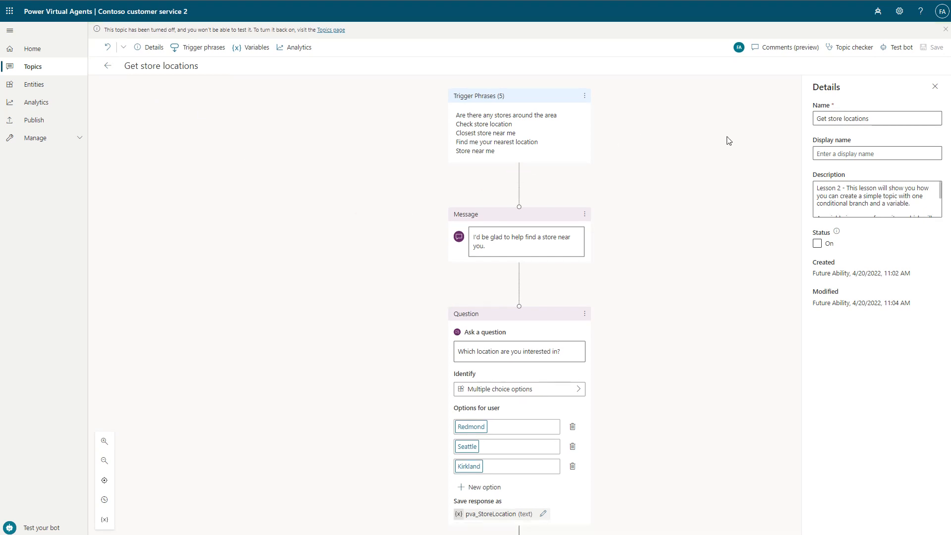
left_click(936, 89)
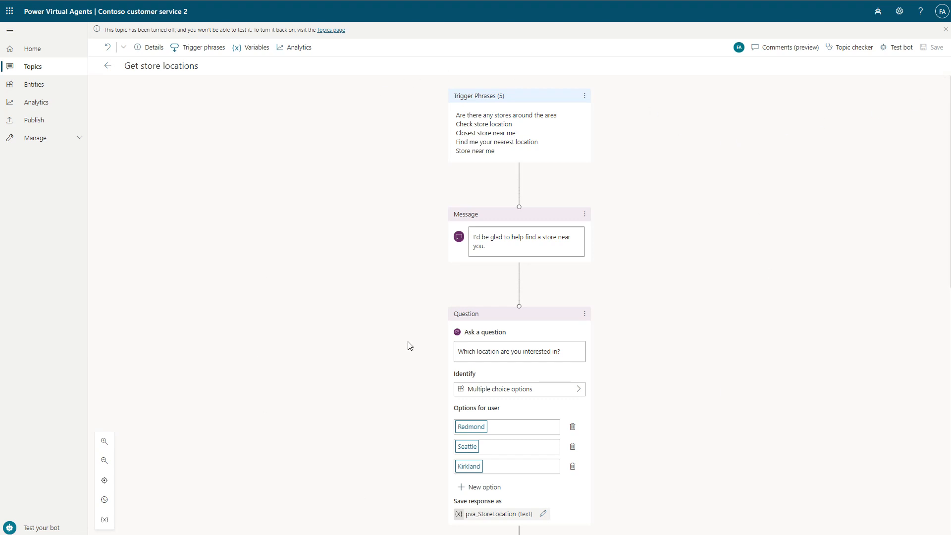
- Add "Bellevue" as a new user option to the question "Which location are you interested in?"
left_click(727, 320)
left_click(378, 250)
scroll(524, 376, "down", 4)
scroll(509, 183, "up", 4)
scroll(509, 215, "down", 7)
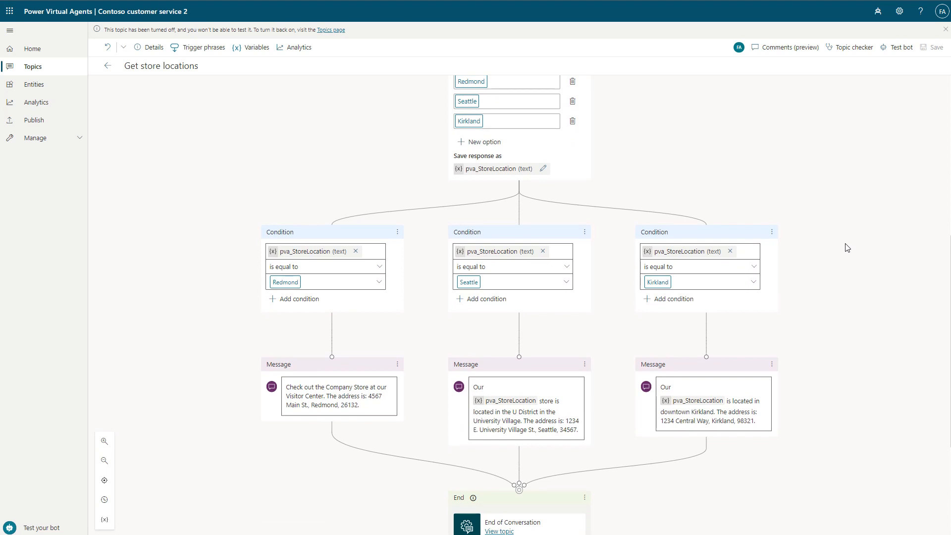
scroll(696, 261, "up", 3)
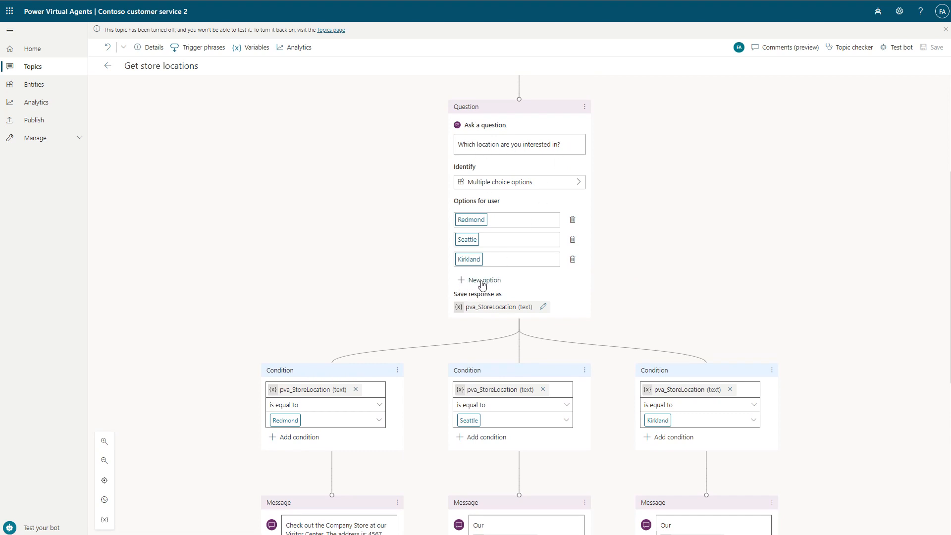
left_click(484, 282)
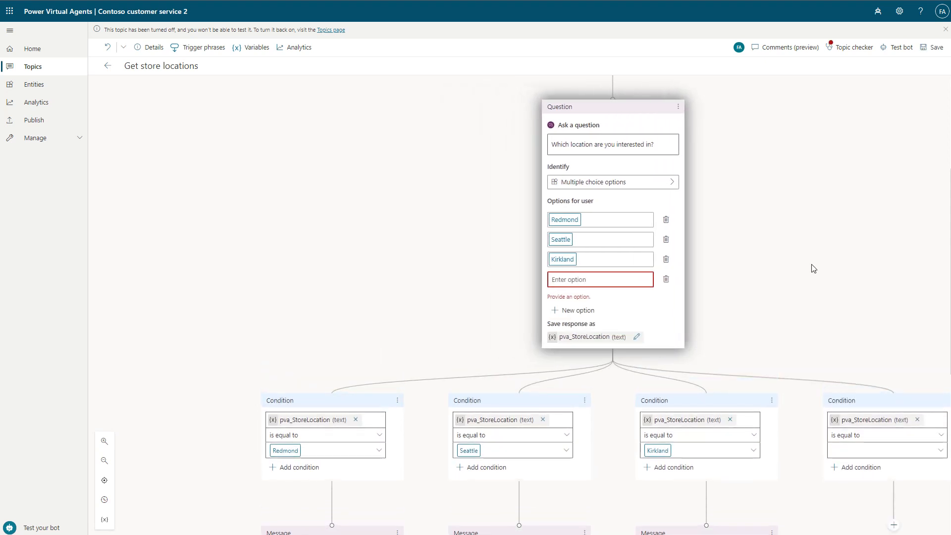
type("Bellvue")
key("Return")
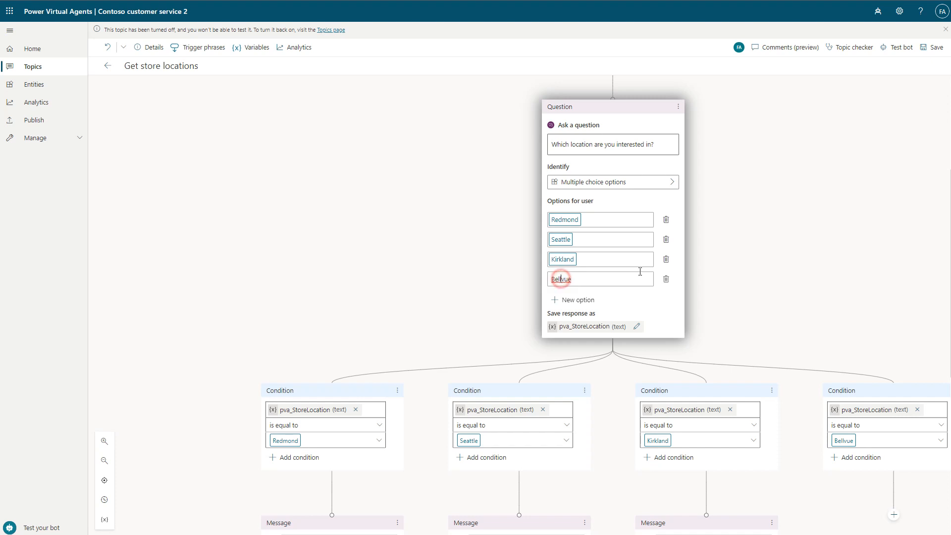
type("e")
- Add a message node under the Bellevue condition reading "Our Bellevue store is in" followed by the store's street address
left_click(894, 519)
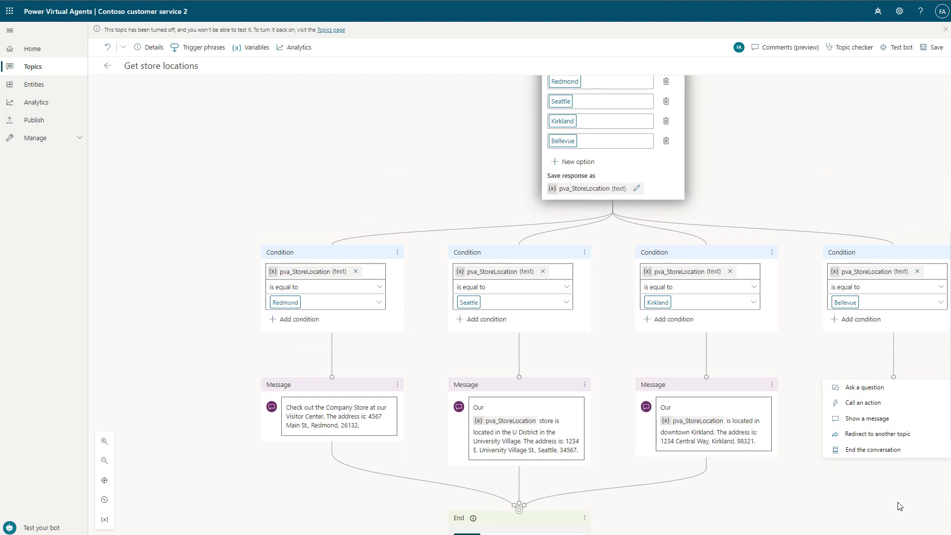
left_click(876, 419)
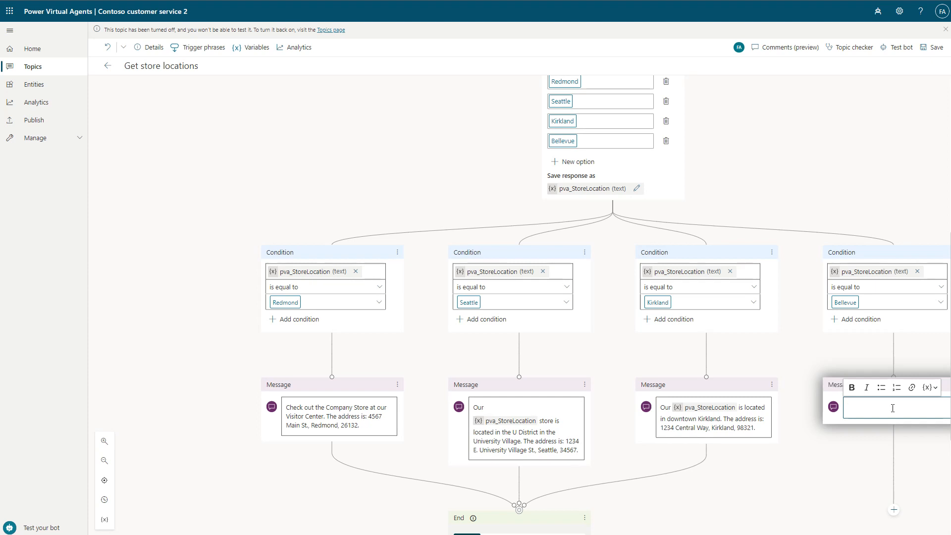
type("Our Bellevue store is in 1234 Bellevue Way, Bellevue, WA 98123.")
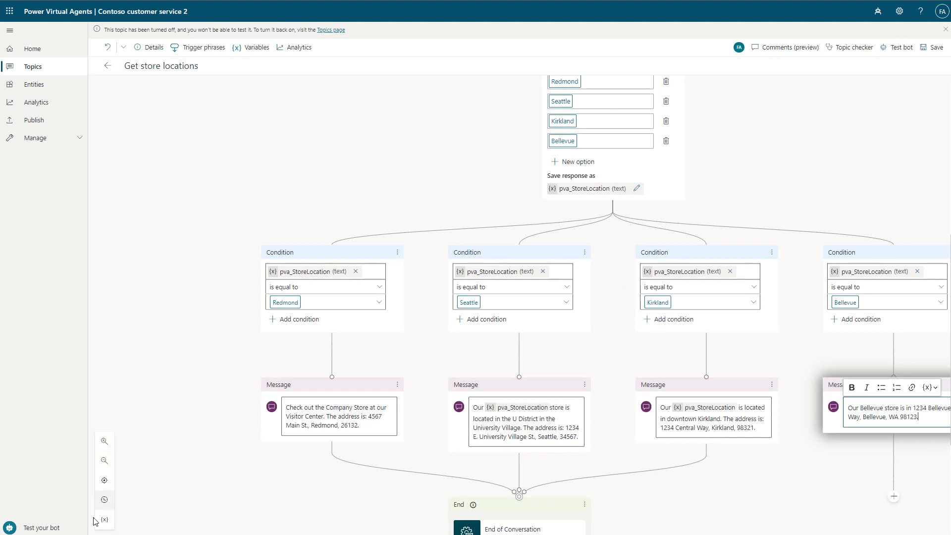
- Connect the Bellevue message node to the existing End of Conversation node and save the topic
left_click(105, 462)
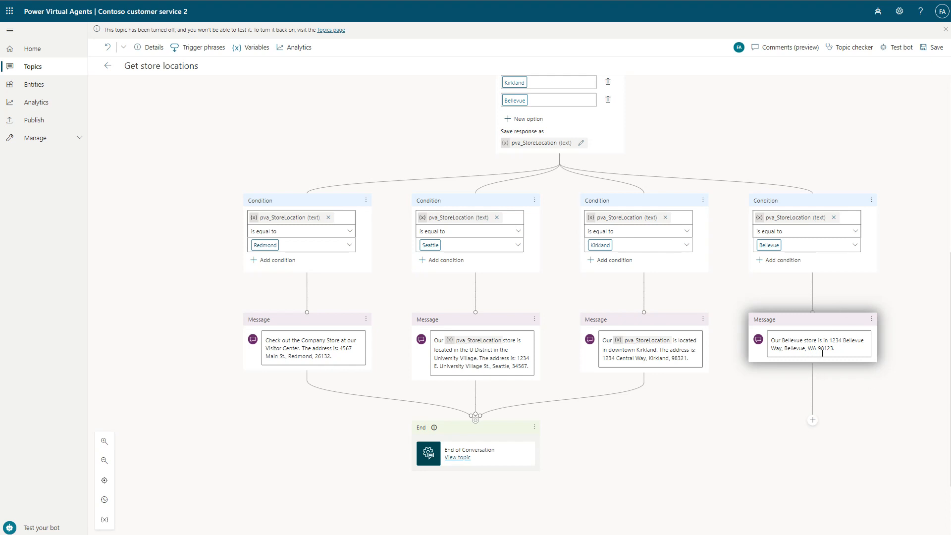
left_click(813, 420)
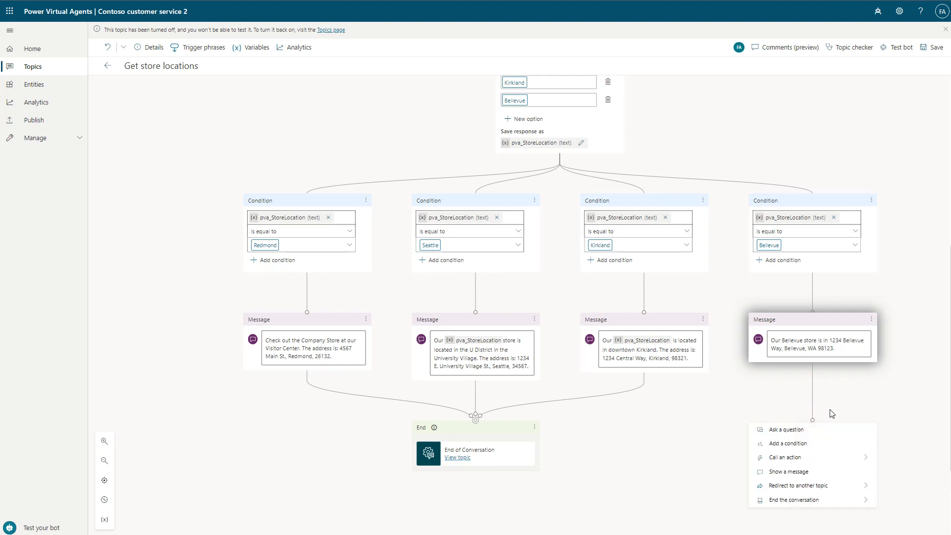
mouse_move(799, 511)
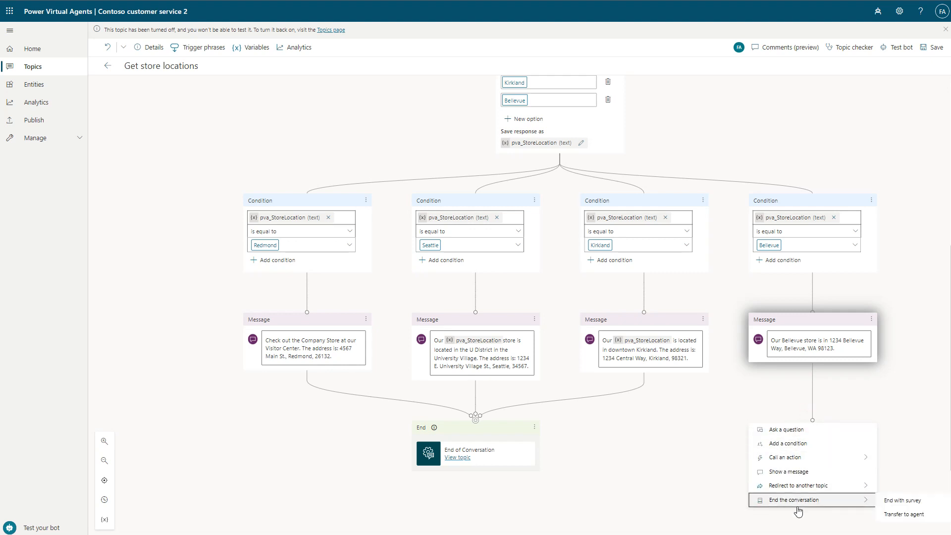
left_click(813, 421)
left_click_drag(814, 423, 477, 421)
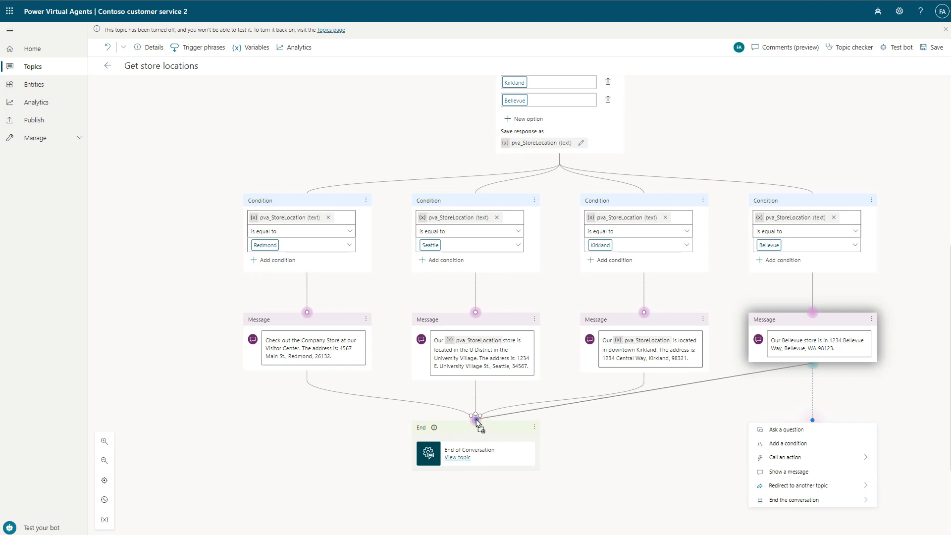
left_click_drag(477, 421, 476, 421)
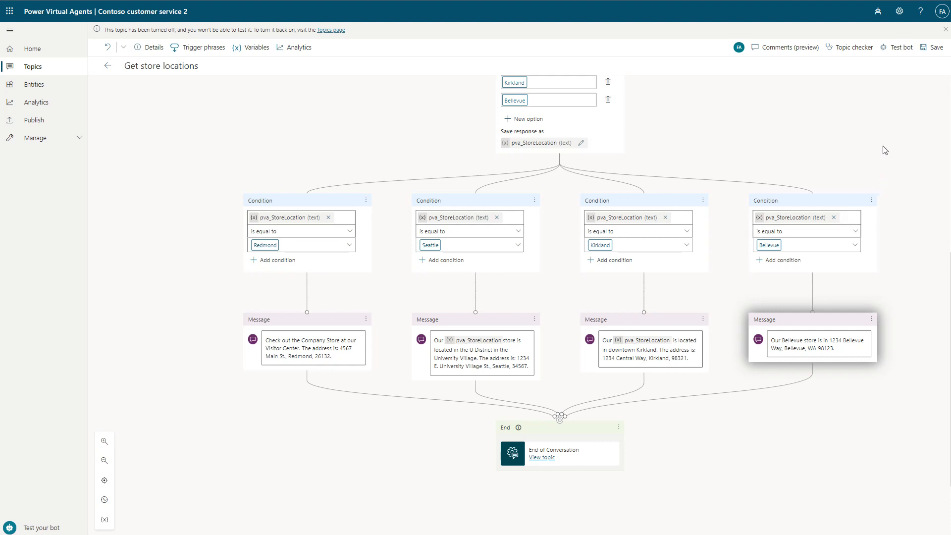
left_click(934, 47)
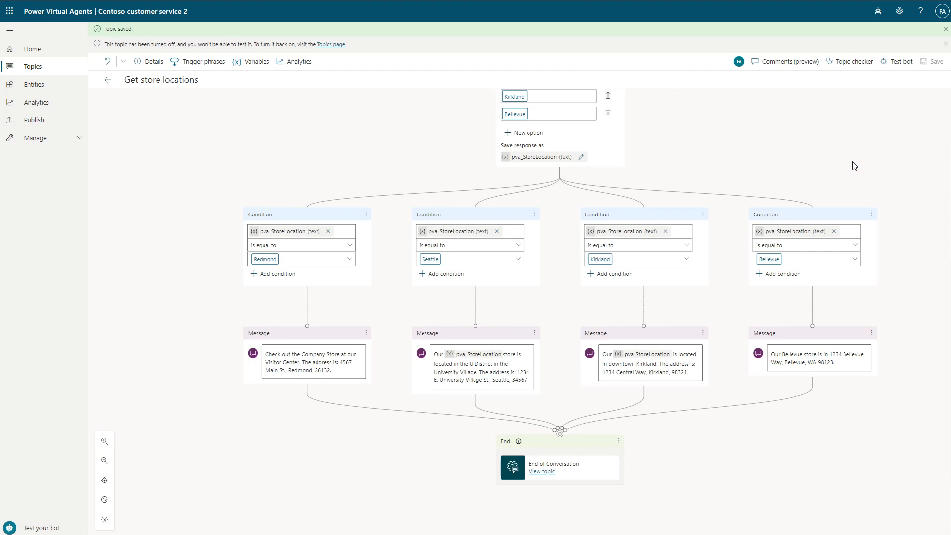
- Turn on the topic "Get store locations" and turn off "Lesson 2 - A simple topic with a condition and variable" in the topics list
left_click(39, 72)
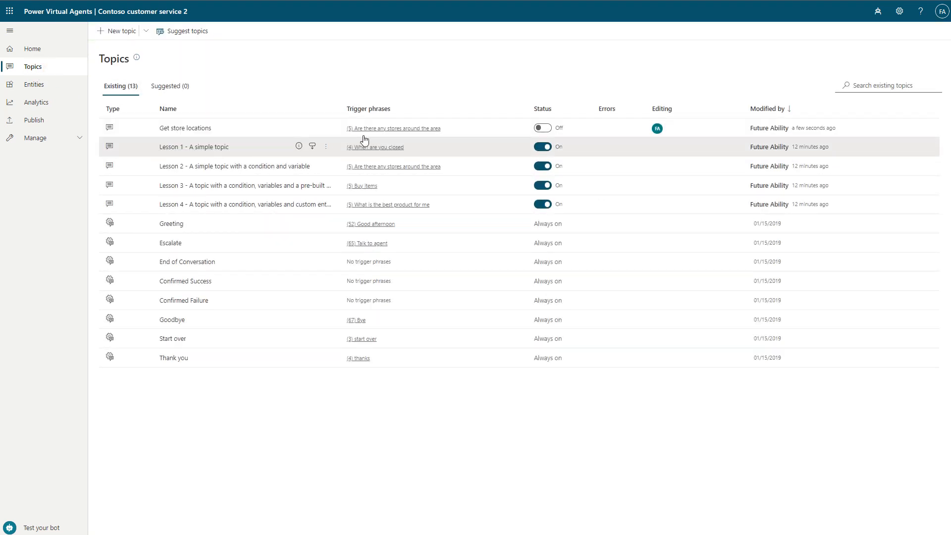
left_click(543, 128)
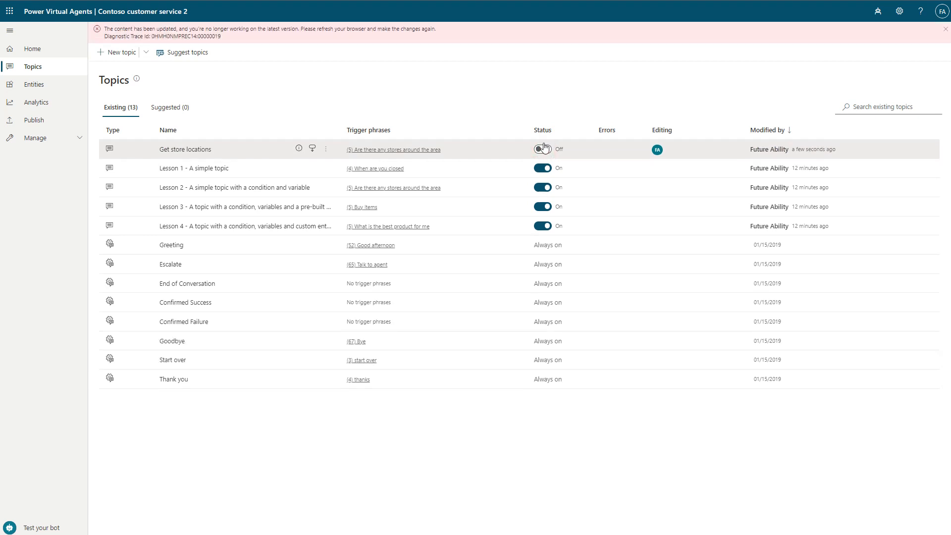
left_click(543, 149)
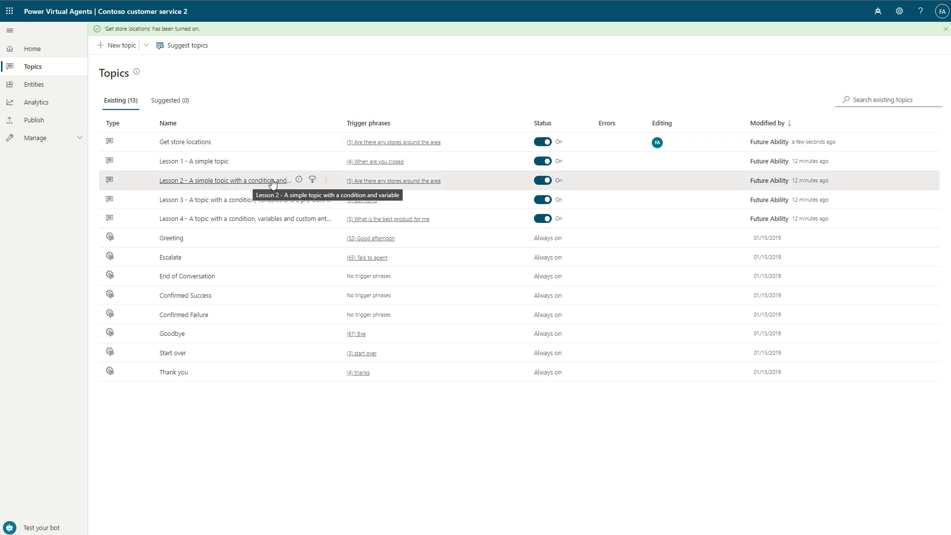
left_click(545, 167)
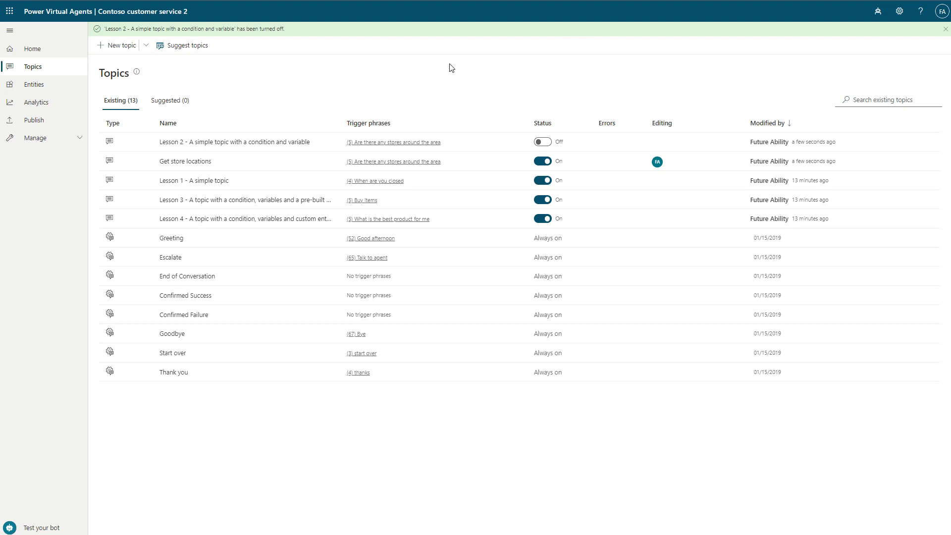
left_click(577, 55)
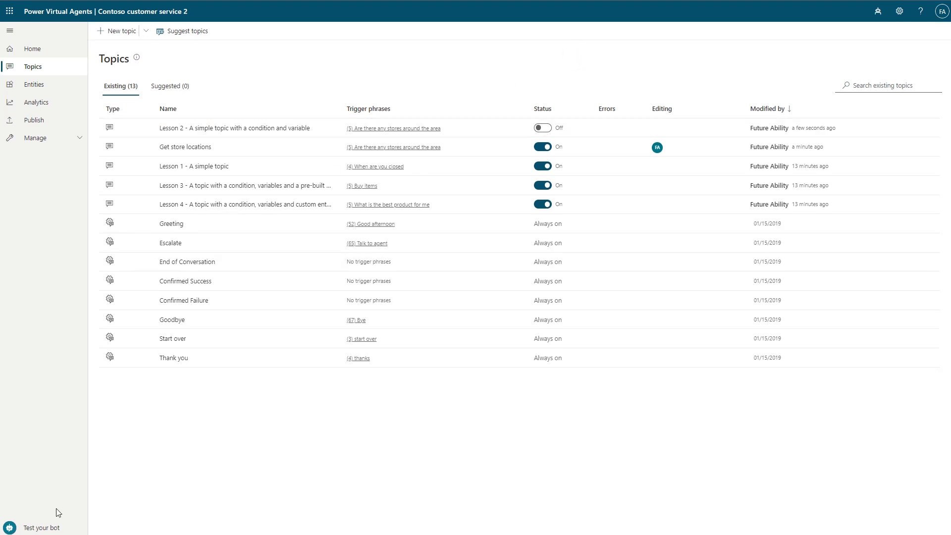
- Test the bot by asking "is there a store near me?" and choosing Bellevue as the location
left_click(28, 526)
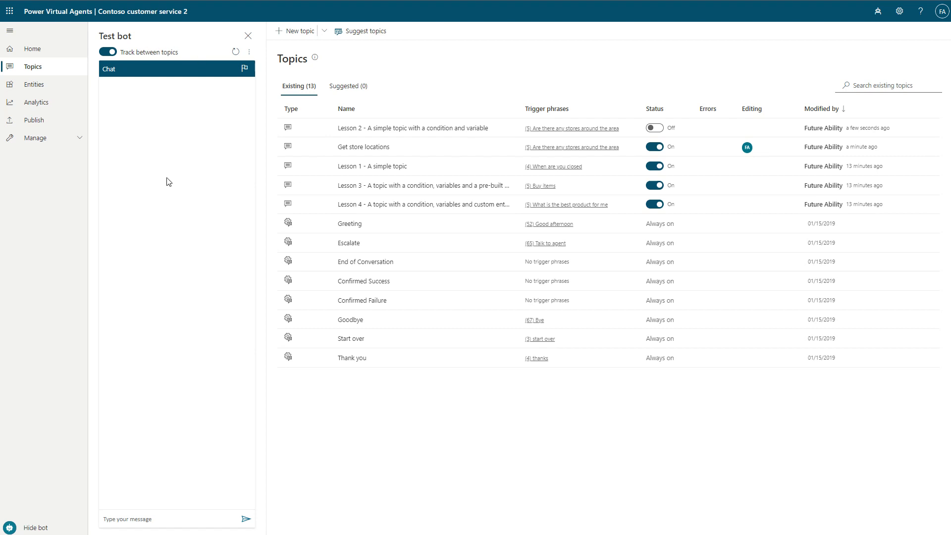
left_click(172, 516)
type("is th")
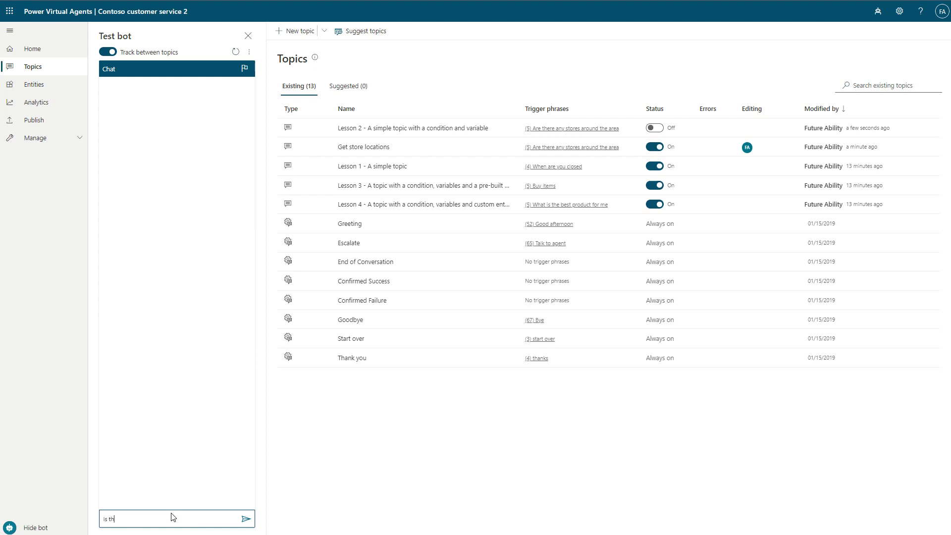
type("ere a store near me?")
key("Return")
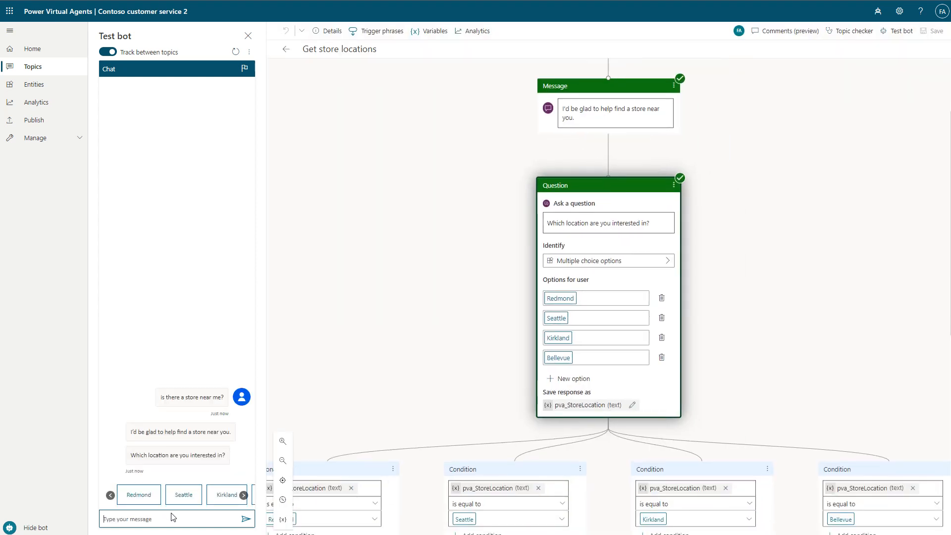
left_click(243, 495)
left_click(243, 496)
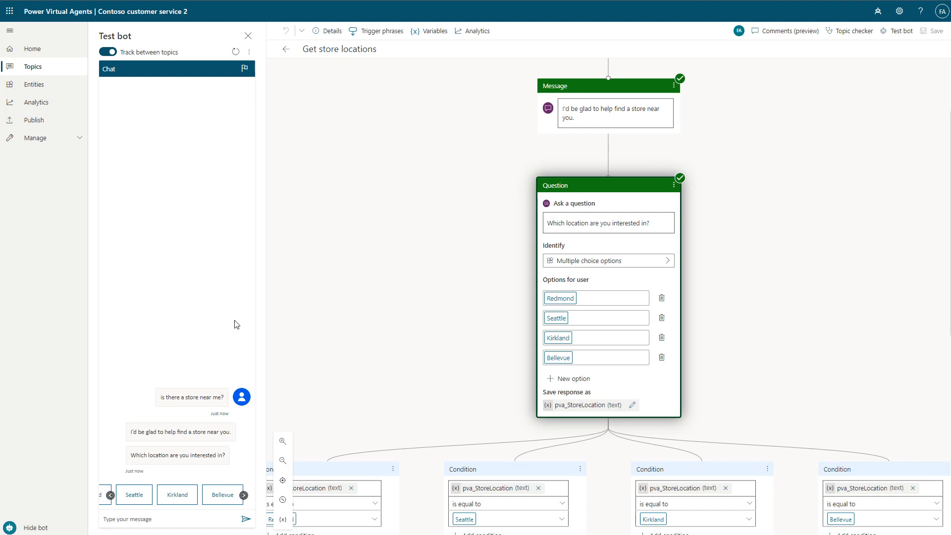
left_click(220, 497)
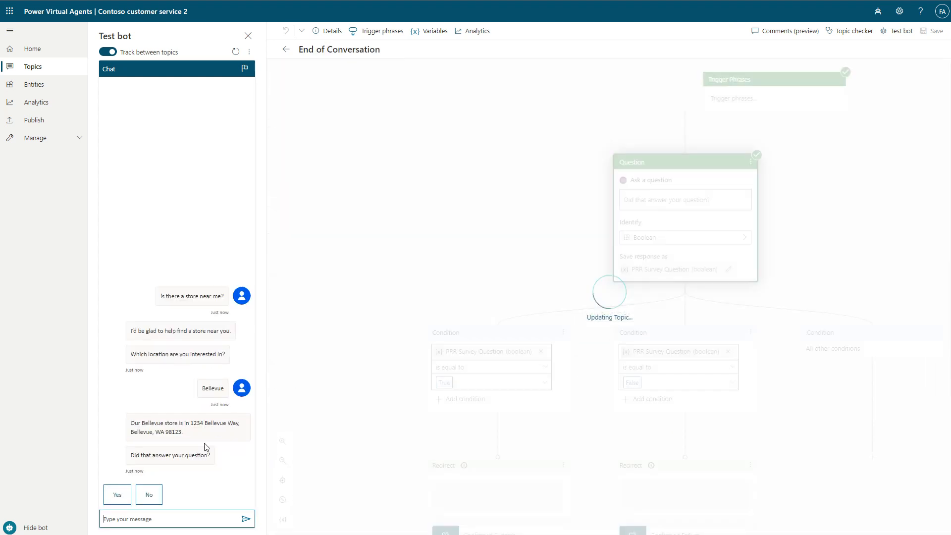
- Trace the bot's Bellevue reply to its message node and answer Yes to "Did that answer your question?"
left_click_drag(186, 434, 132, 423)
left_click(132, 423)
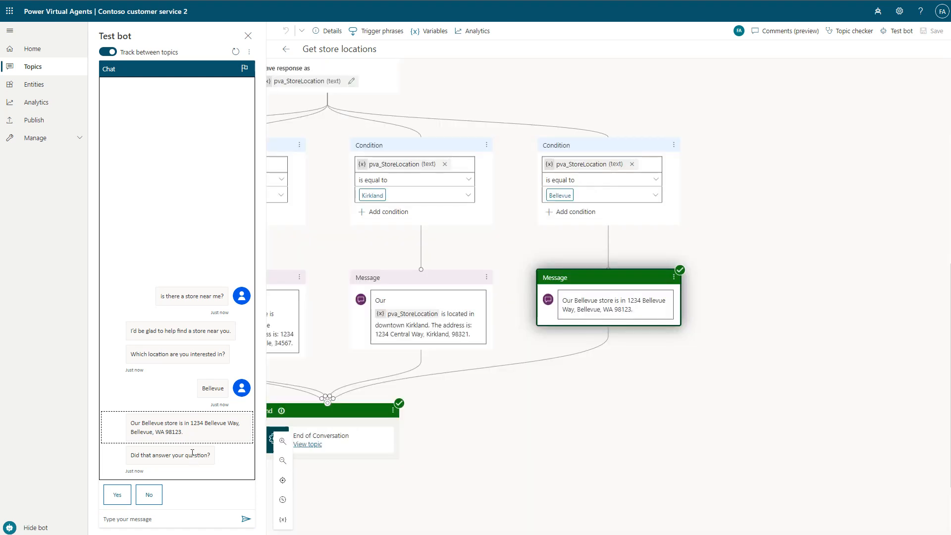
left_click(118, 494)
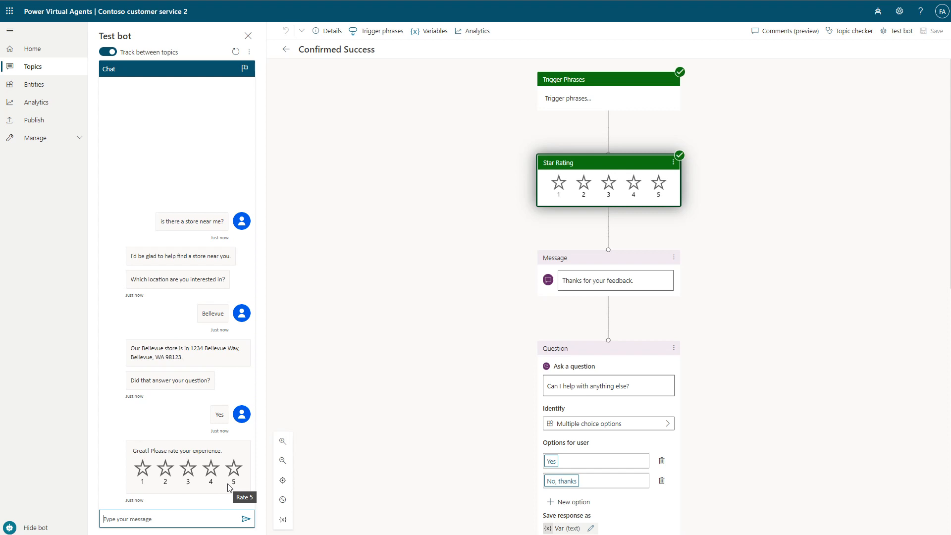
left_click(400, 309)
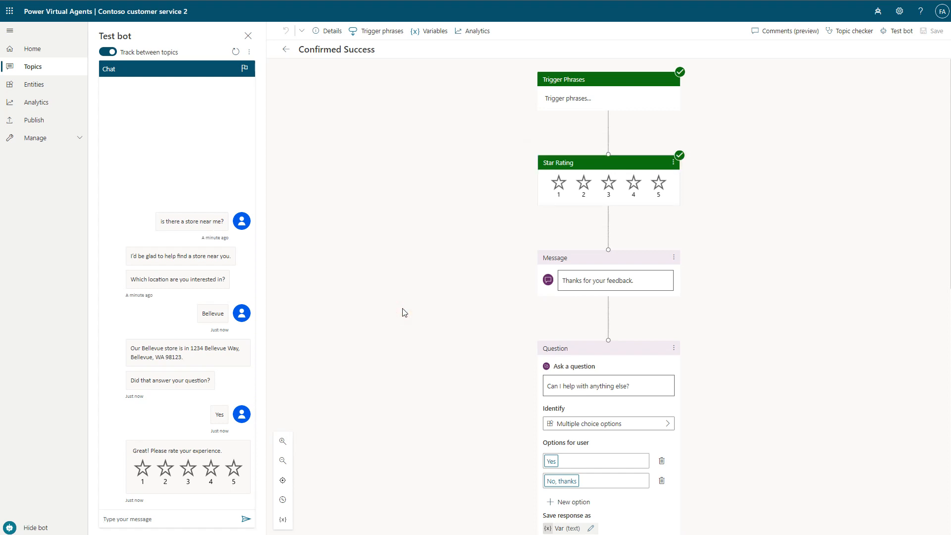
- Publish the bot's latest content and confirm the publication
left_click(41, 121)
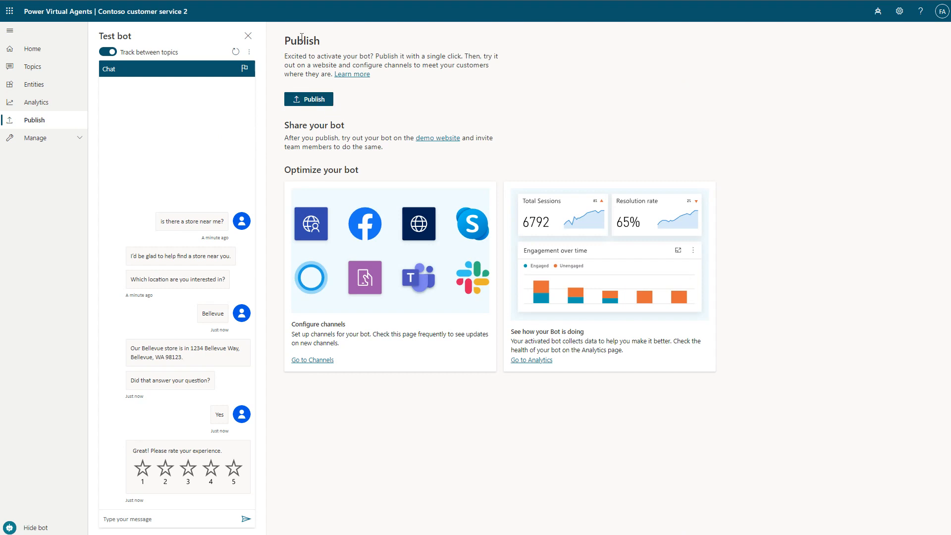
left_click(314, 99)
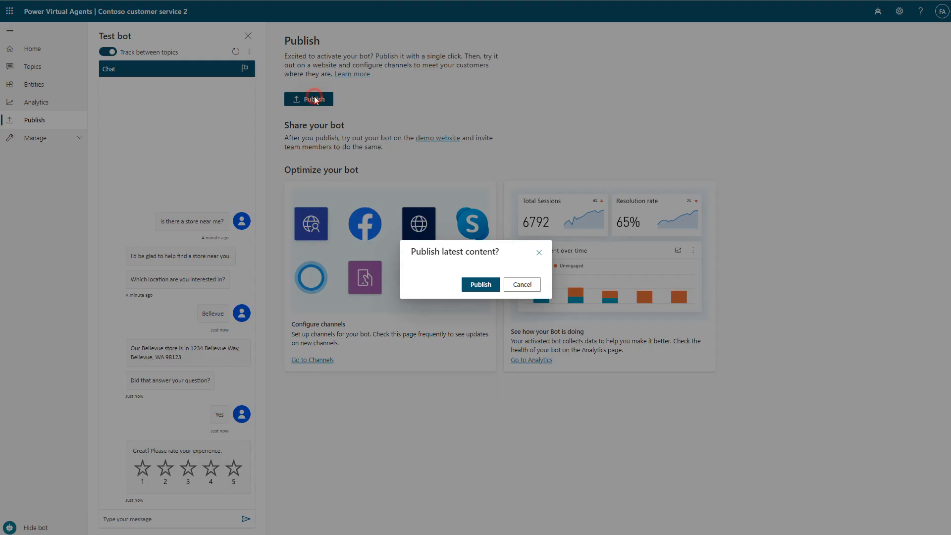
left_click(481, 286)
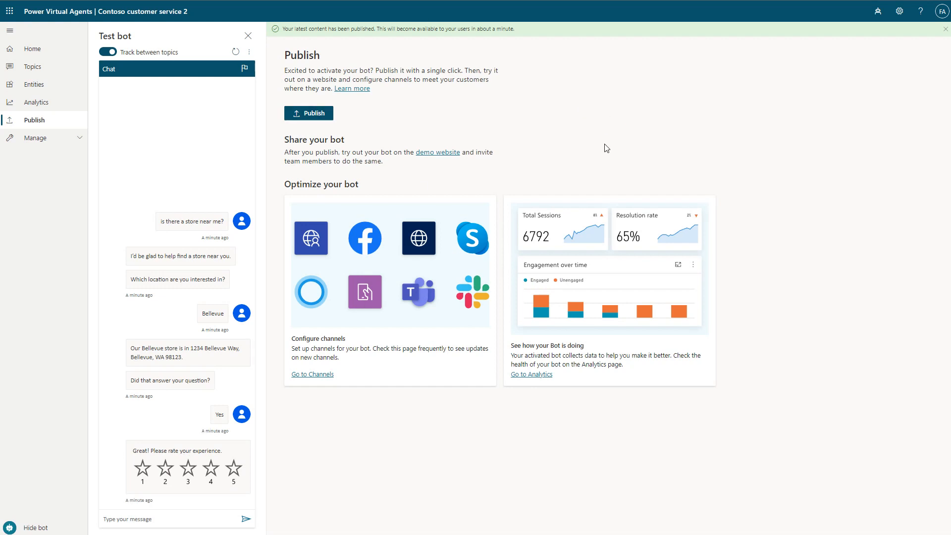
- Return to the bot's home page
left_click_drag(303, 138, 438, 119)
left_click(437, 119)
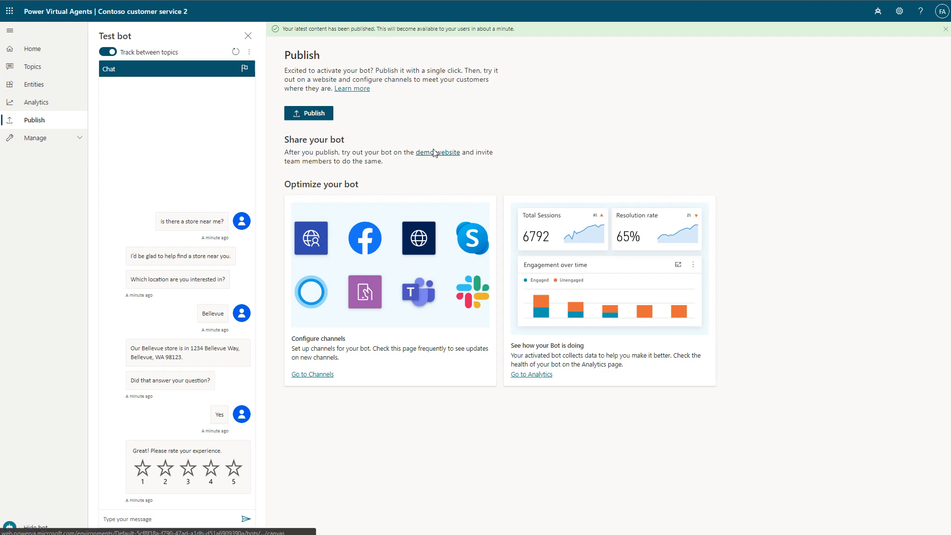
left_click(436, 139)
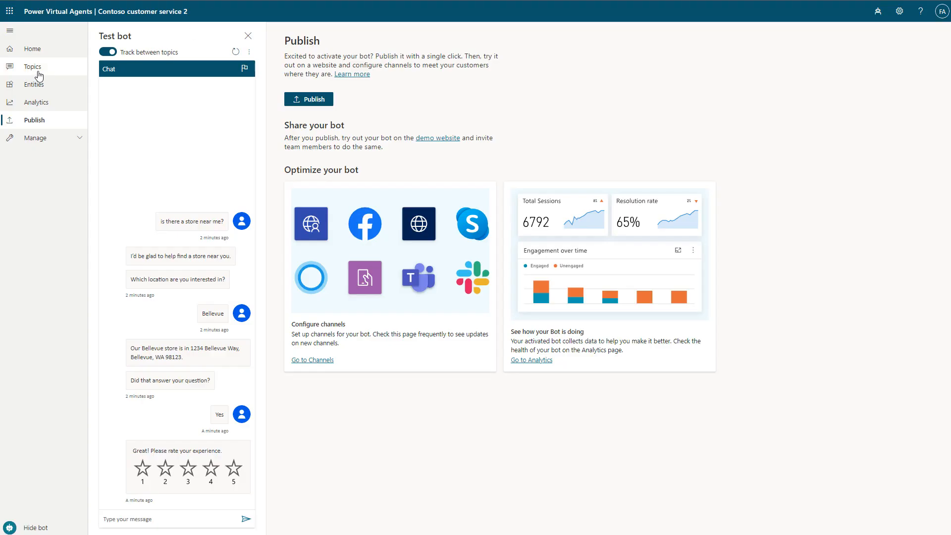
left_click(33, 51)
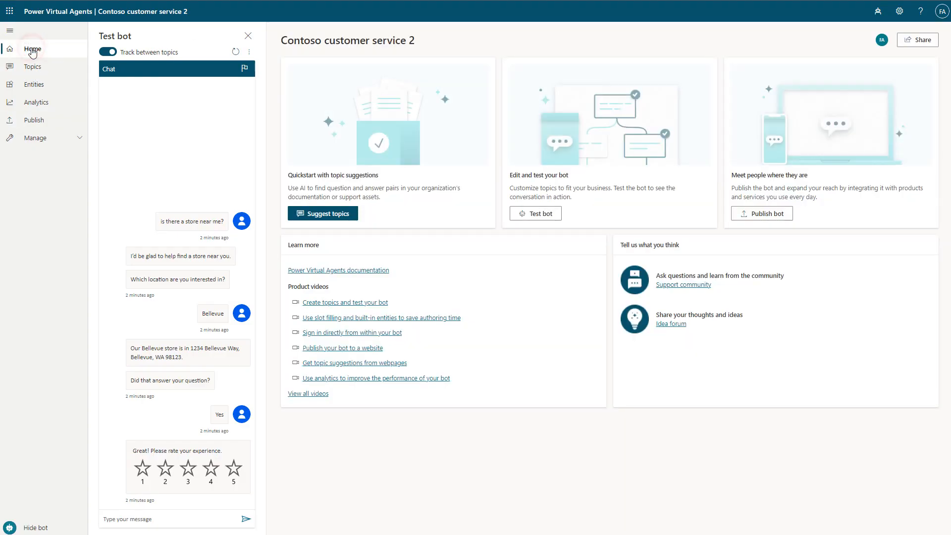